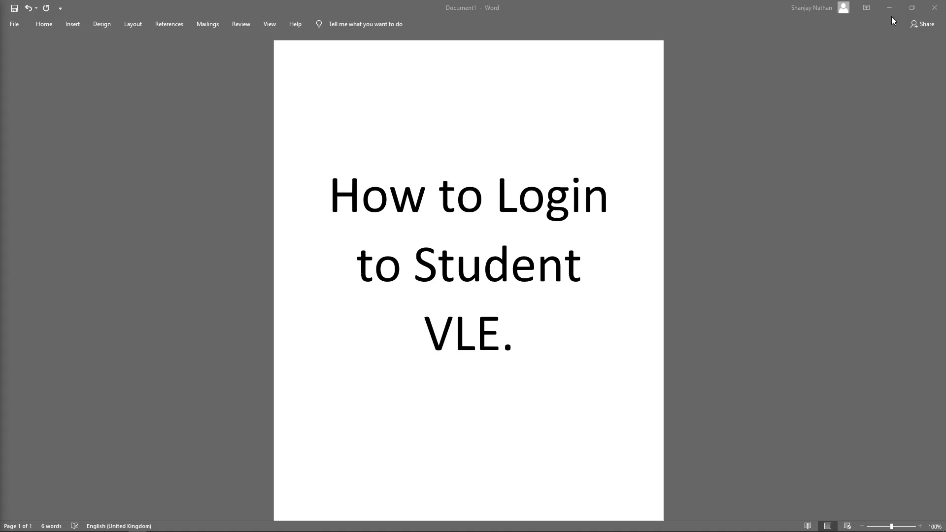
Step: Minimize the Word document 'How to Login to Student VLE.' to show the desktop
click(889, 8)
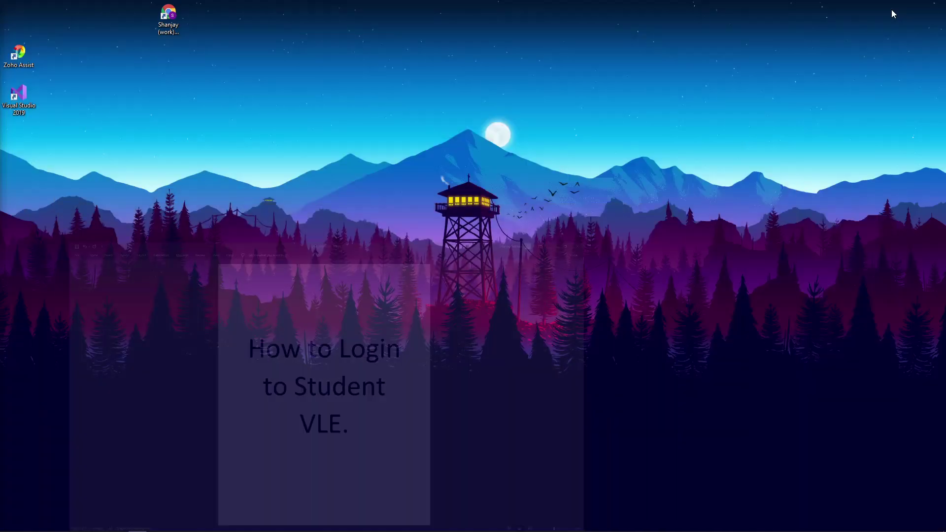
Step: Launch the work-profile browser and search Google for 'nelson college vle'
click(172, 21)
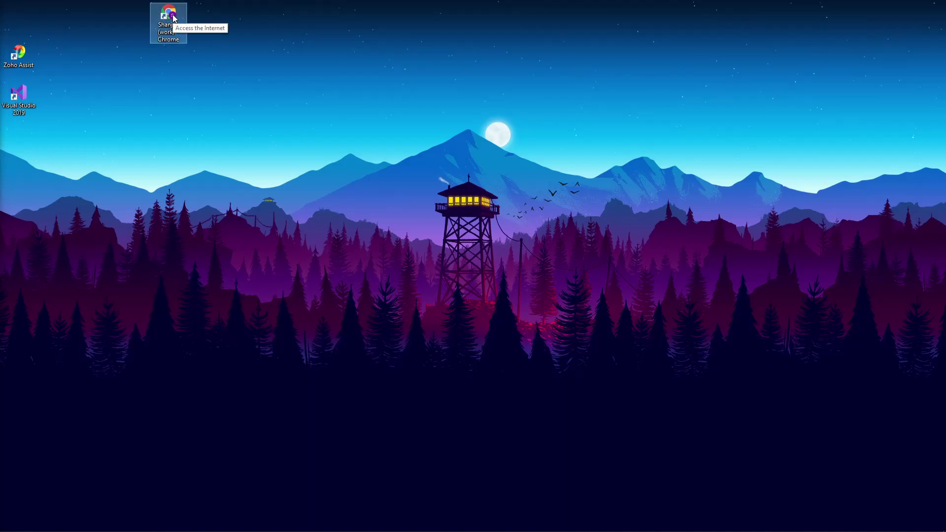
double_click(172, 18)
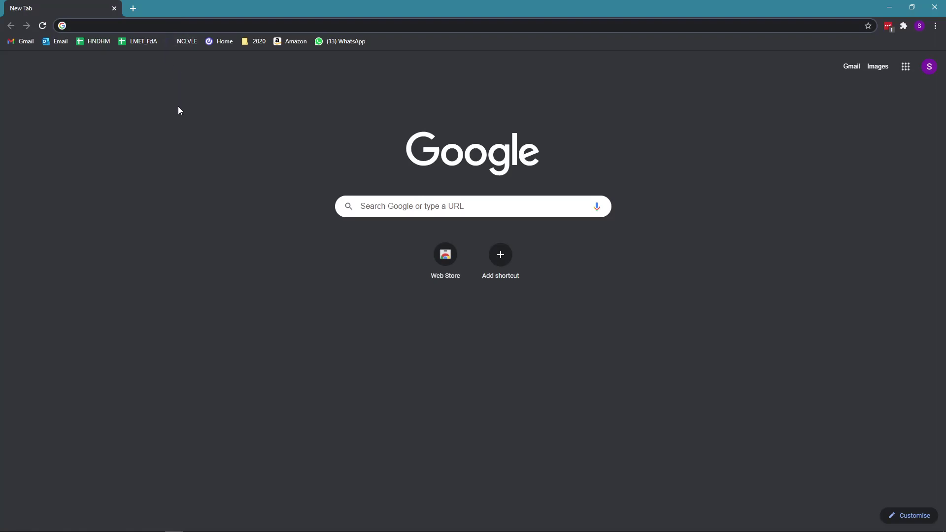
text(Nelson colelge )
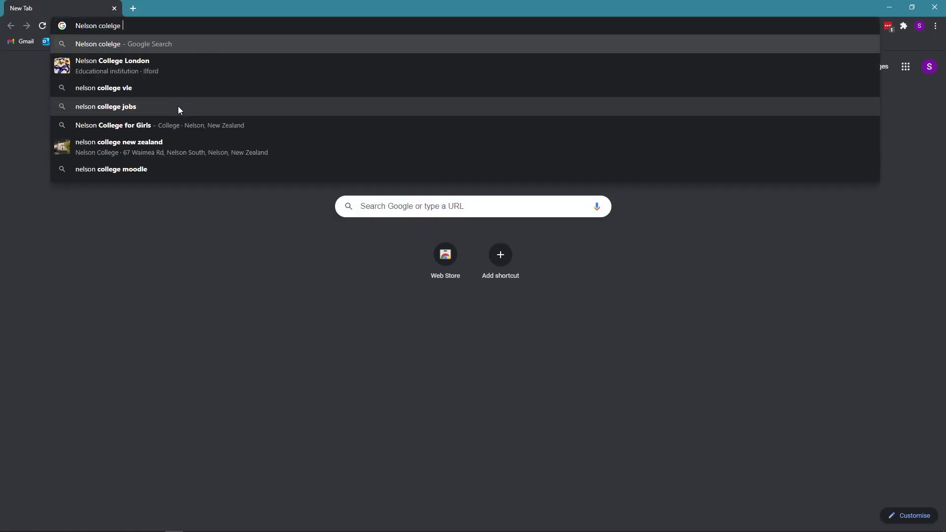
text(VLE)
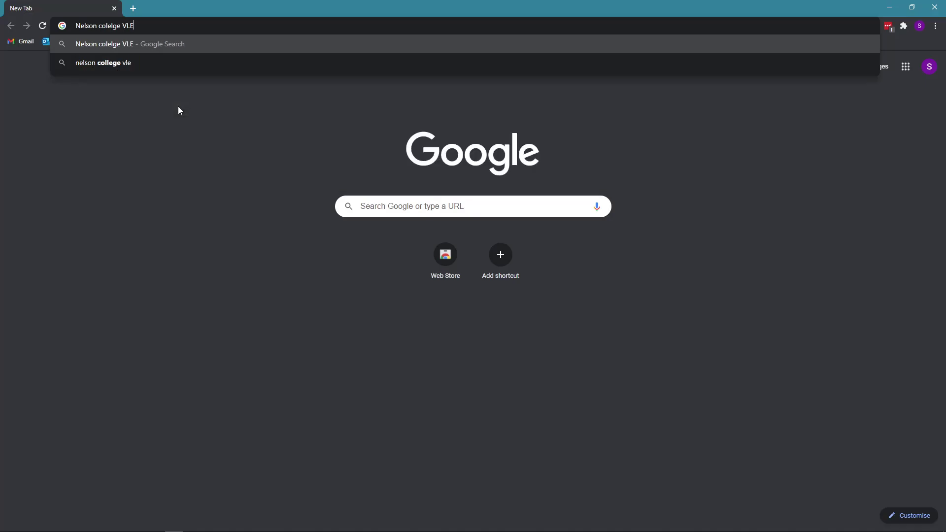
key(Down)
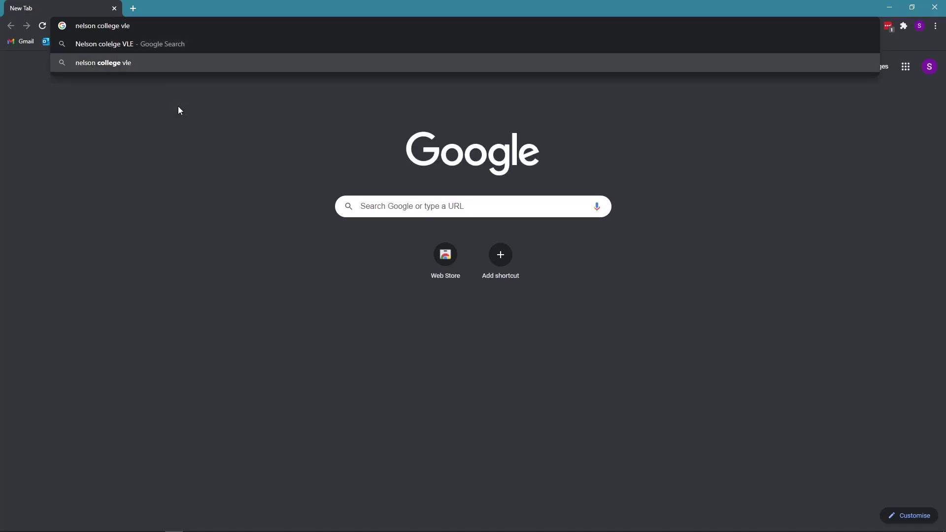
key(Return)
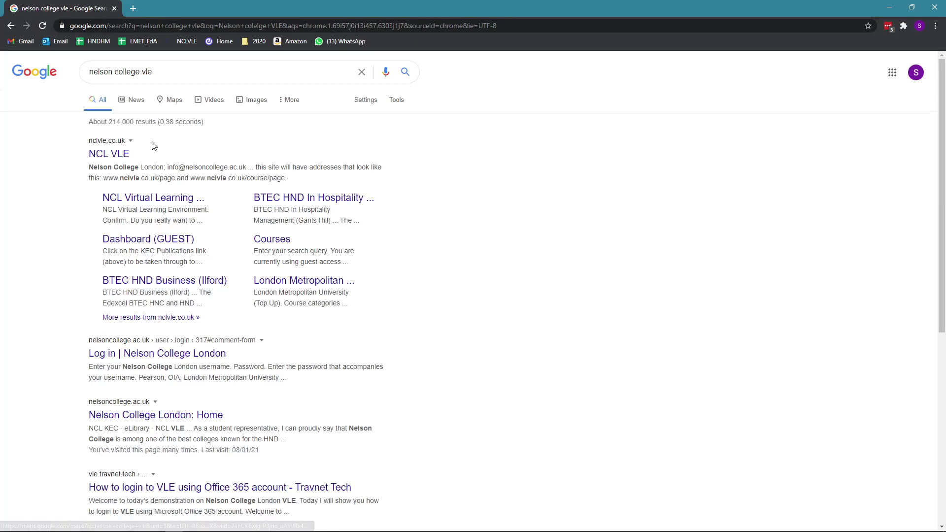
Step: Highlight the NCL VLE result, then rerun the 'nelson college vle' search from a cleared box
drag(133, 154, 88, 154)
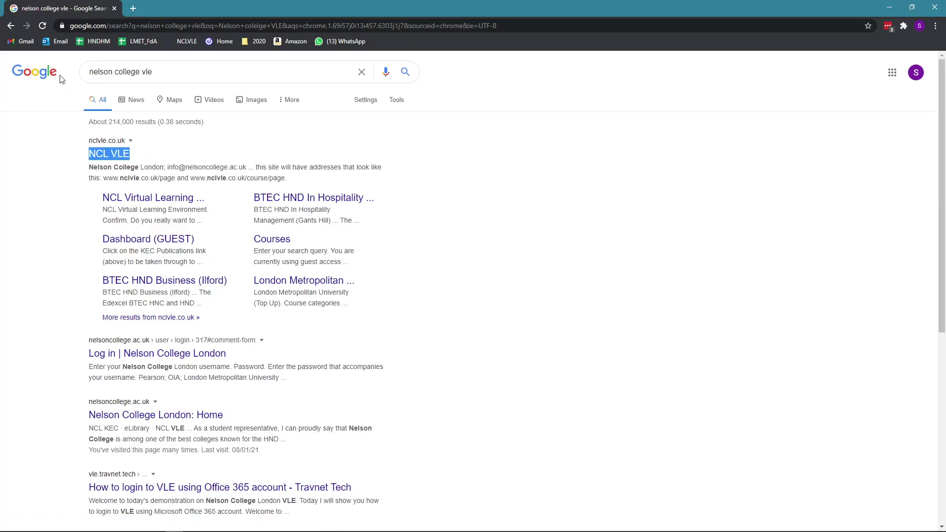
click(167, 75)
key(ctrl+a)
key(BackSpace)
click(35, 72)
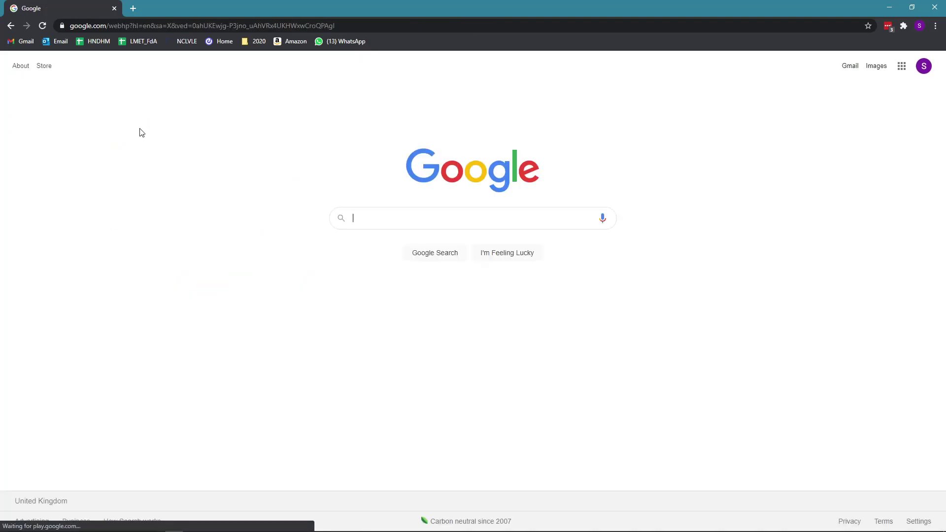
text(nelson college vle)
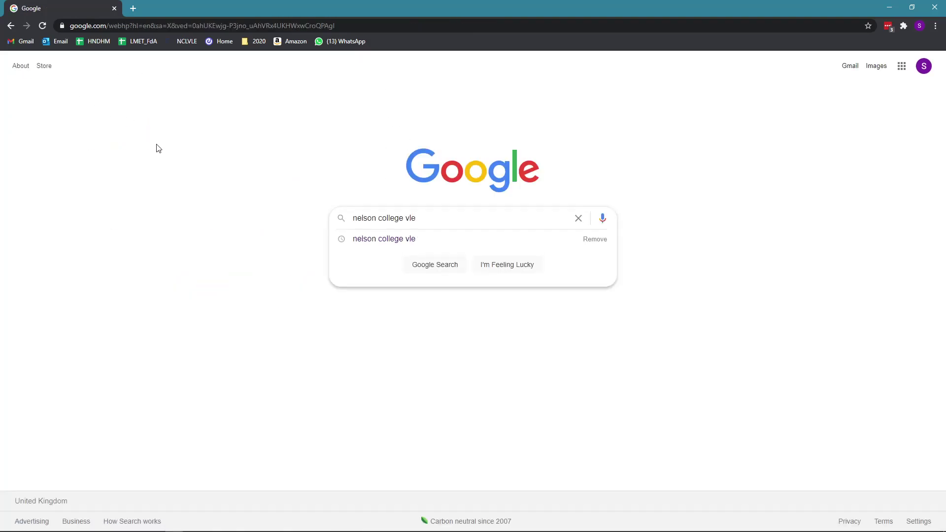
key(Return)
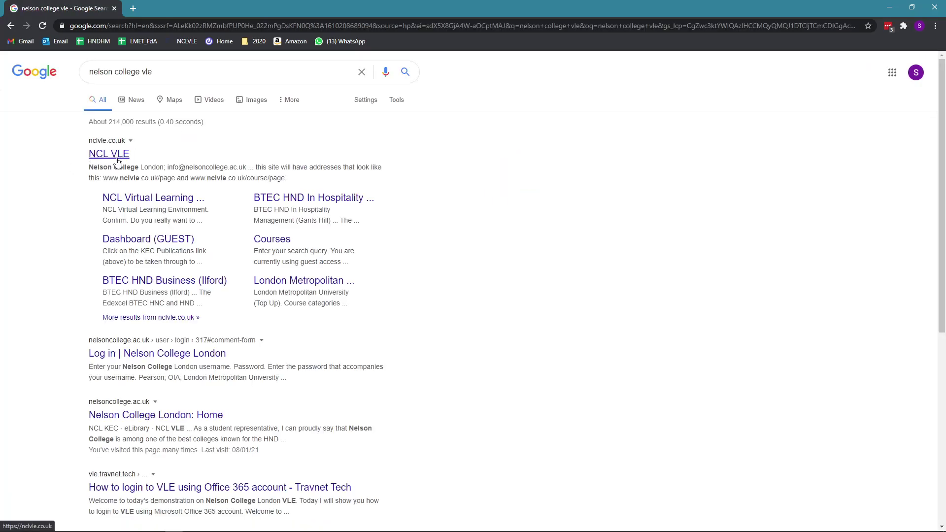
Step: In a new tab, go directly to NCLVLE.co.uk
click(132, 7)
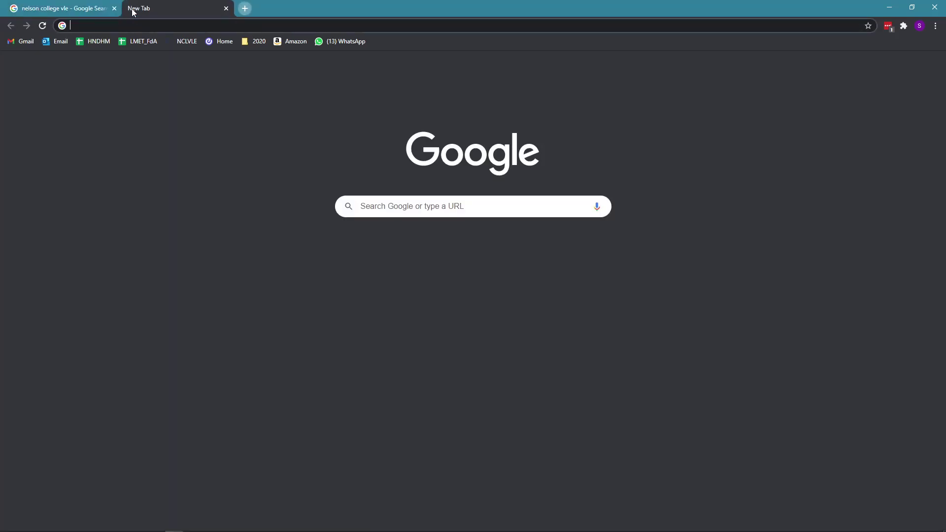
text(NC)
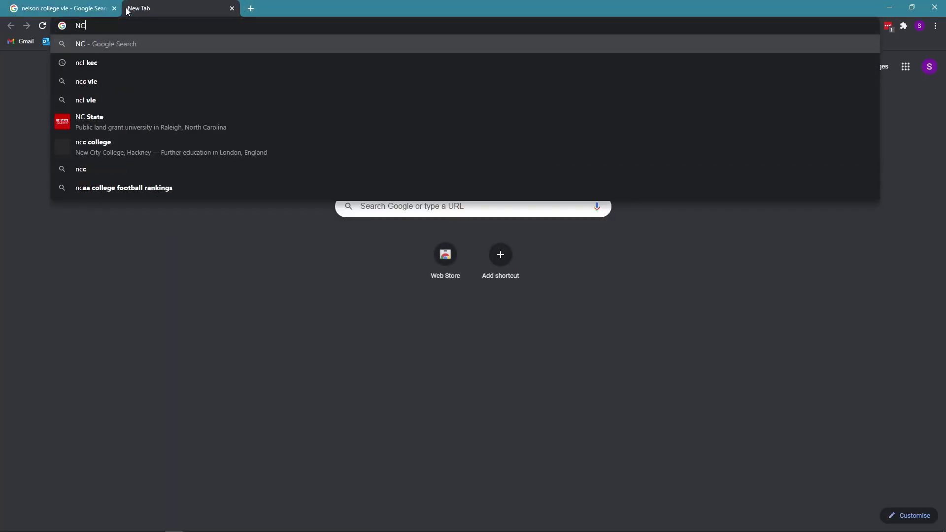
text(LVLE.co.uk)
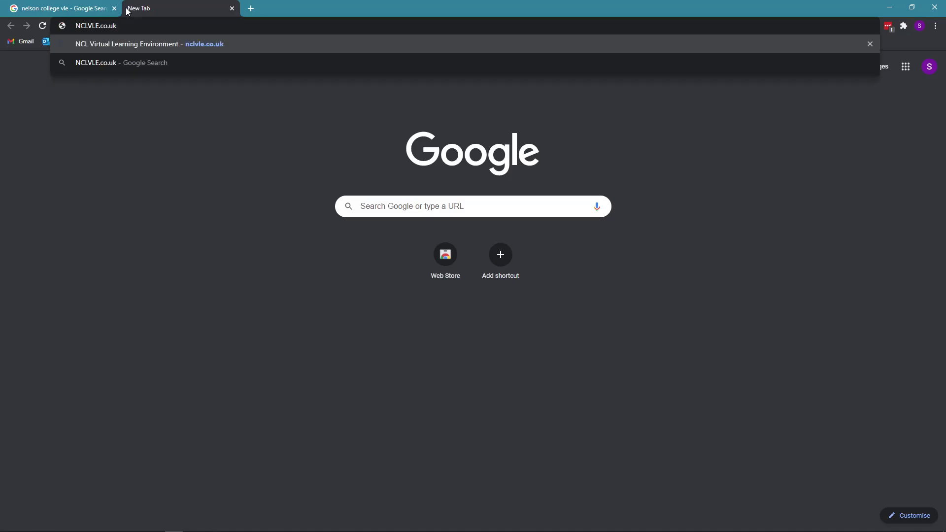
key(Return)
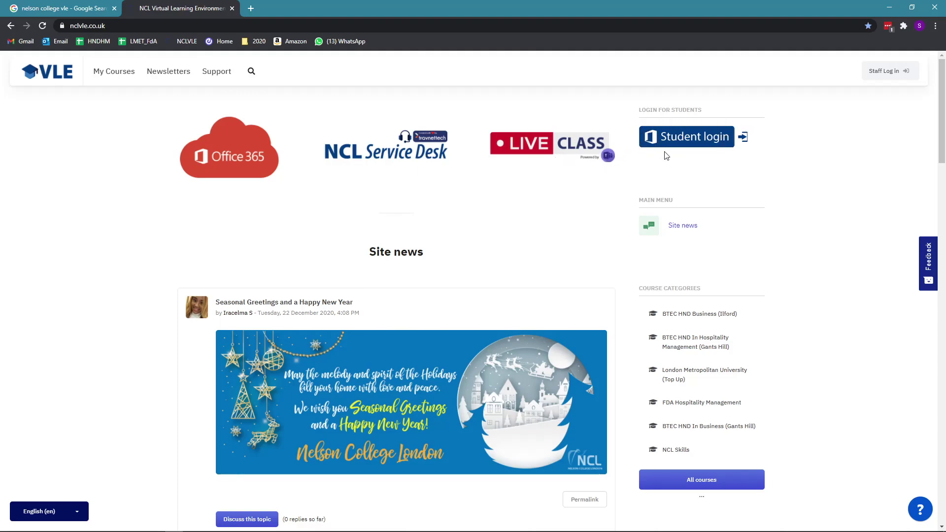
Step: Start the Microsoft student sign-in, replace the pre-filled address with the student's college e-mail, and continue
click(702, 139)
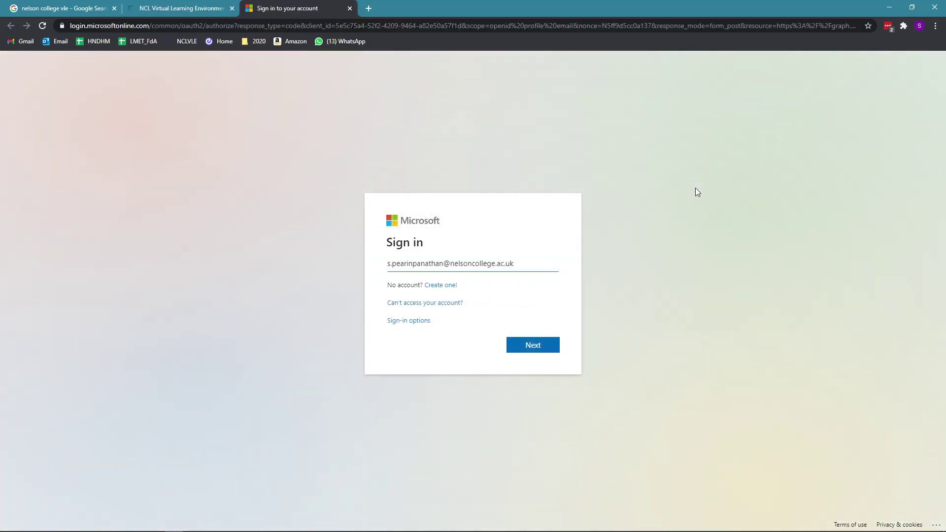
key(ctrl+a)
key(BackSpace)
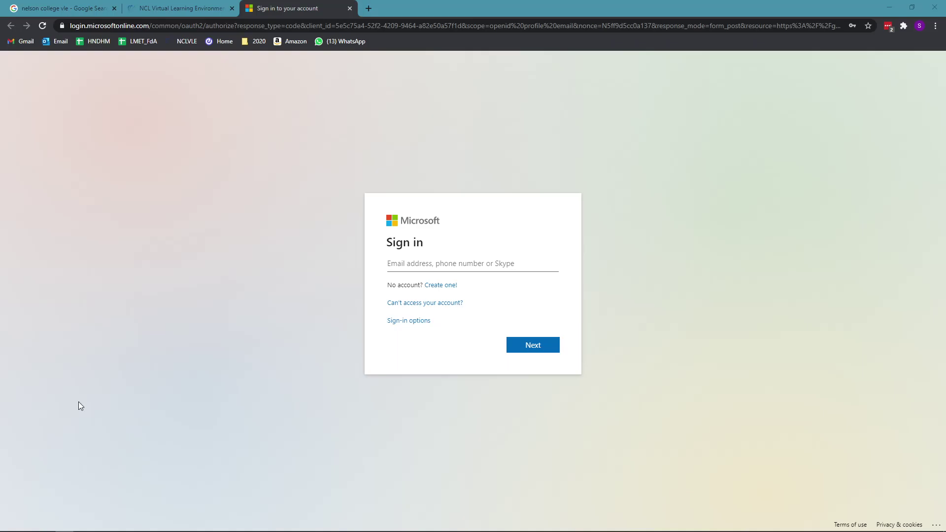
click(431, 263)
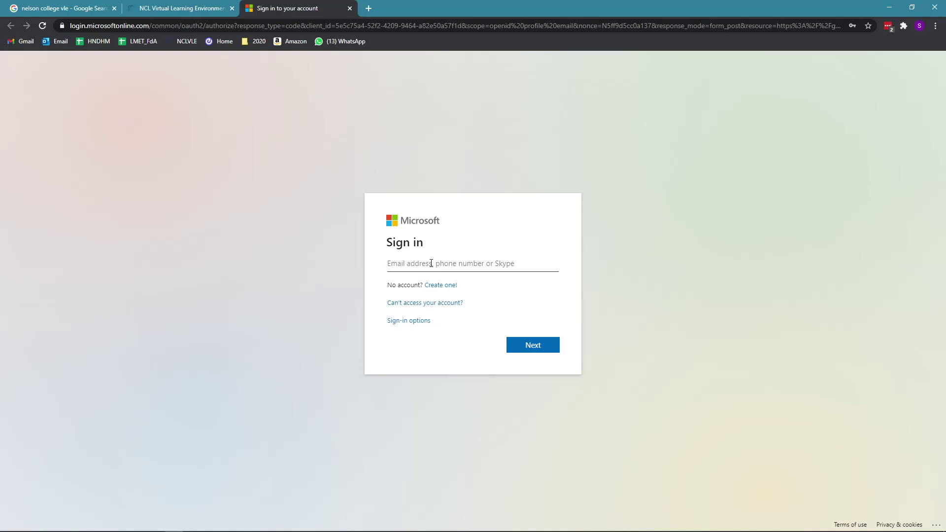
key(ctrl+v)
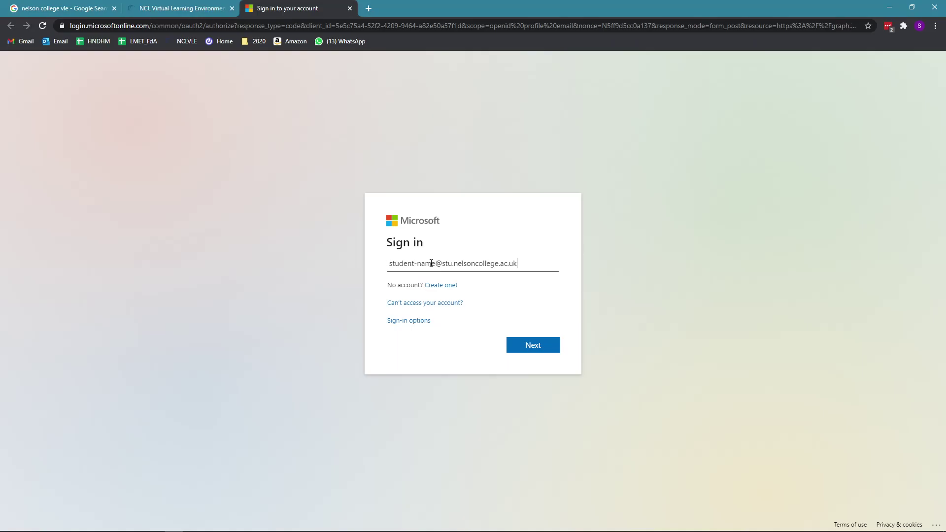
click(527, 344)
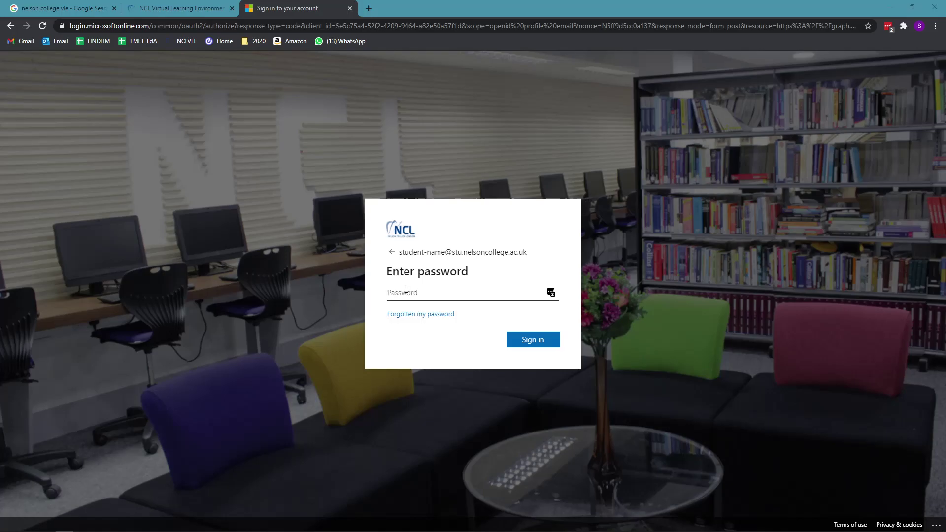
Step: Sign in with the account password, decline saving it, and continue past the more-information notice
click(406, 290)
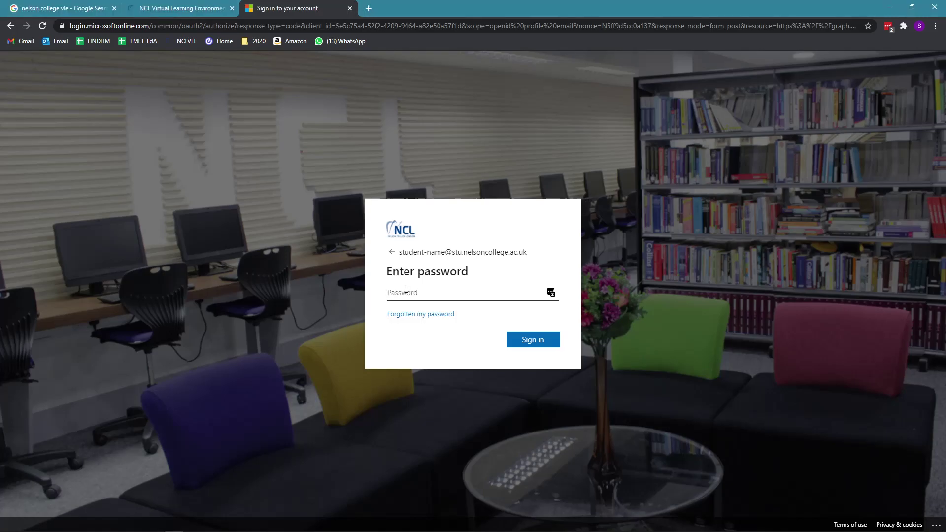
key(ctrl+v)
click(549, 339)
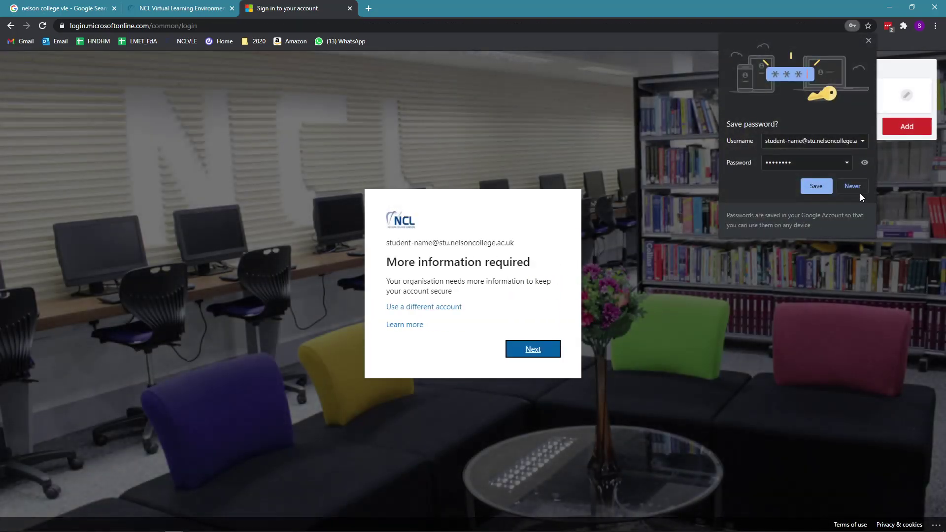
click(861, 187)
click(864, 127)
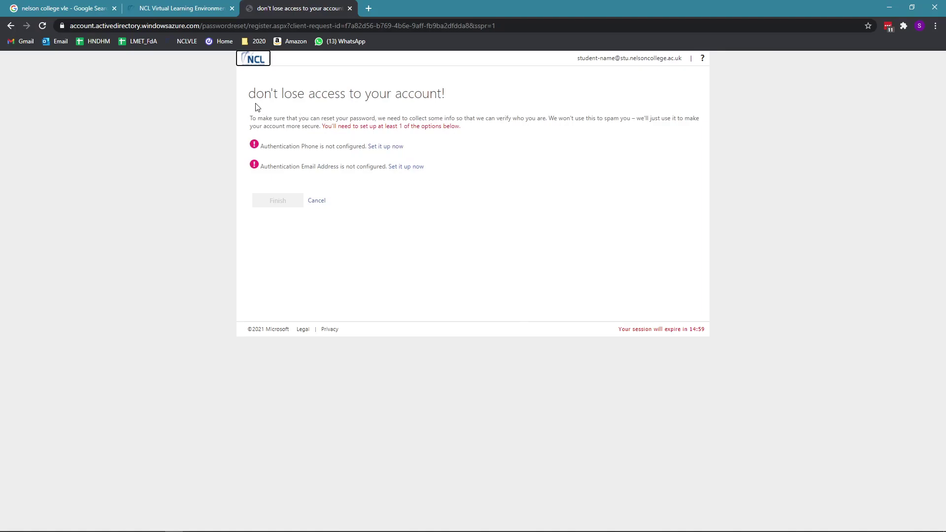
Step: Skip the account-recovery security-info setup and choose to stay signed in
drag(249, 102, 450, 98)
click(419, 192)
click(317, 201)
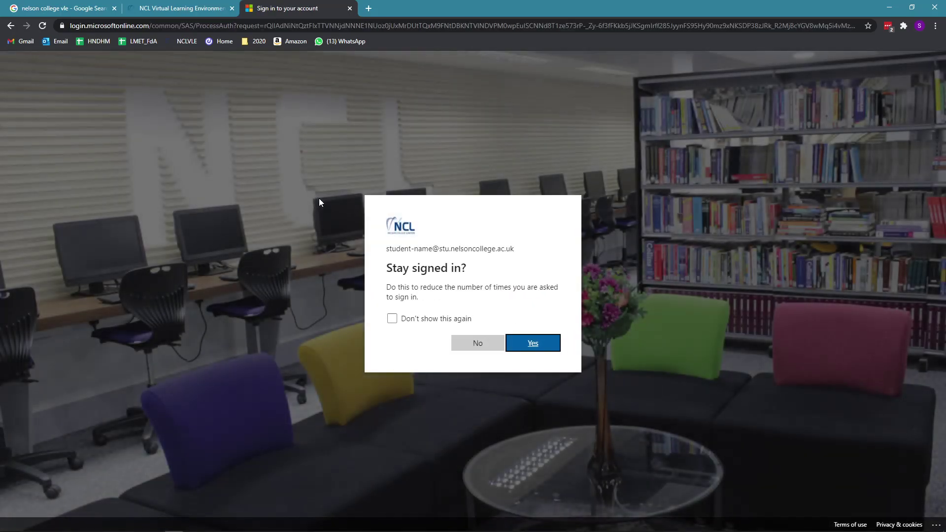
click(539, 345)
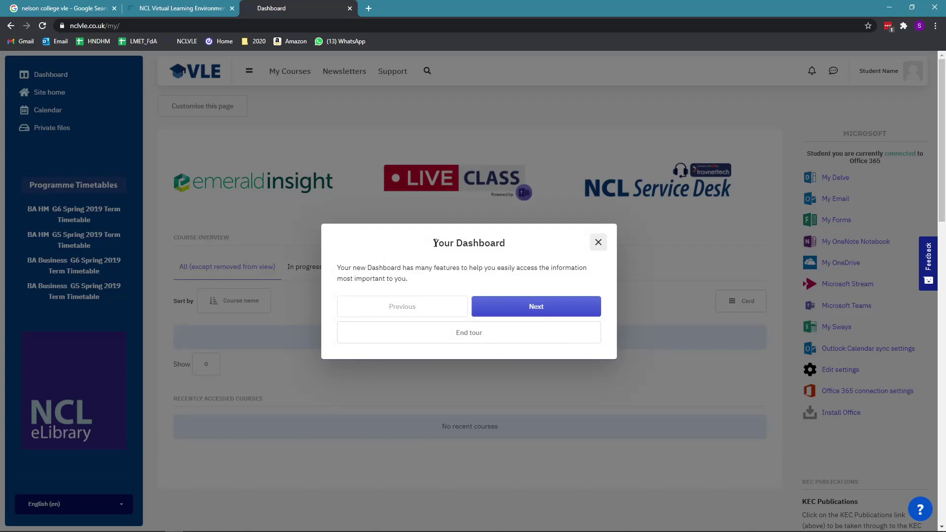
Step: End the Your Dashboard welcome tour
drag(337, 269, 415, 282)
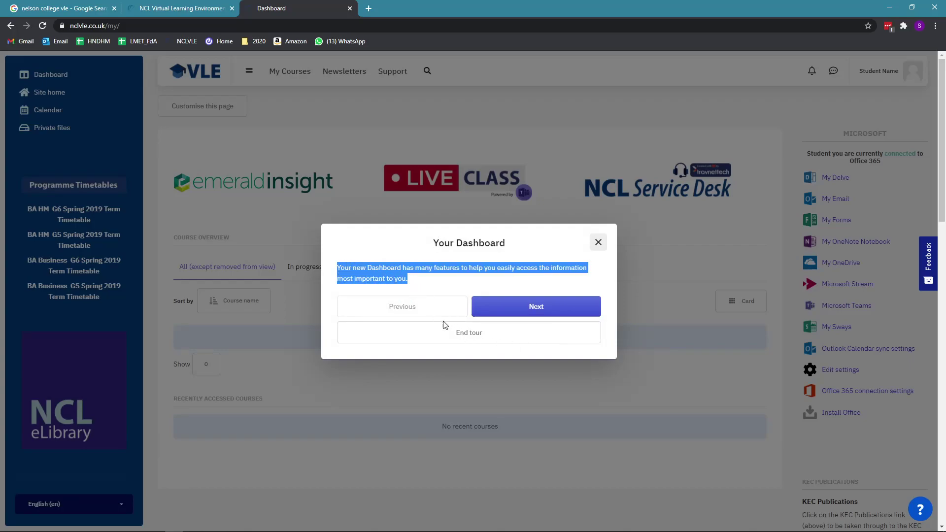
click(483, 291)
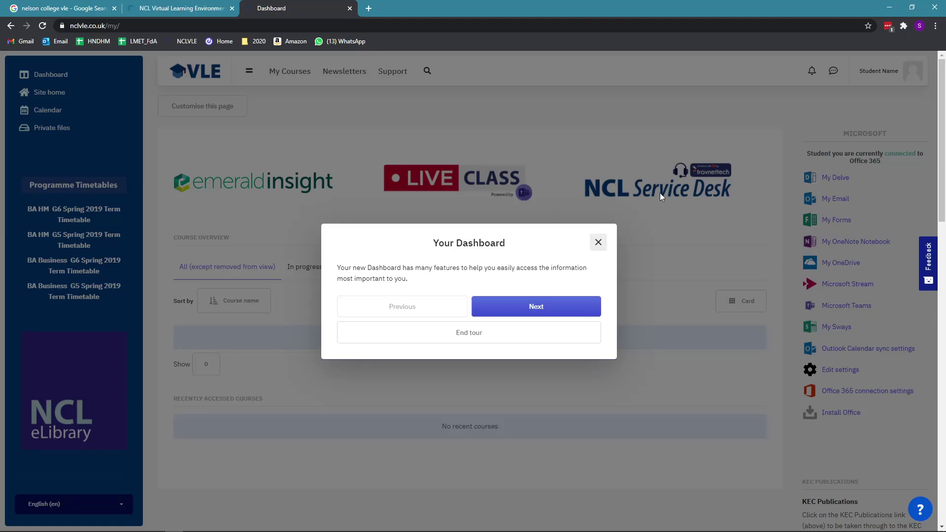
click(491, 332)
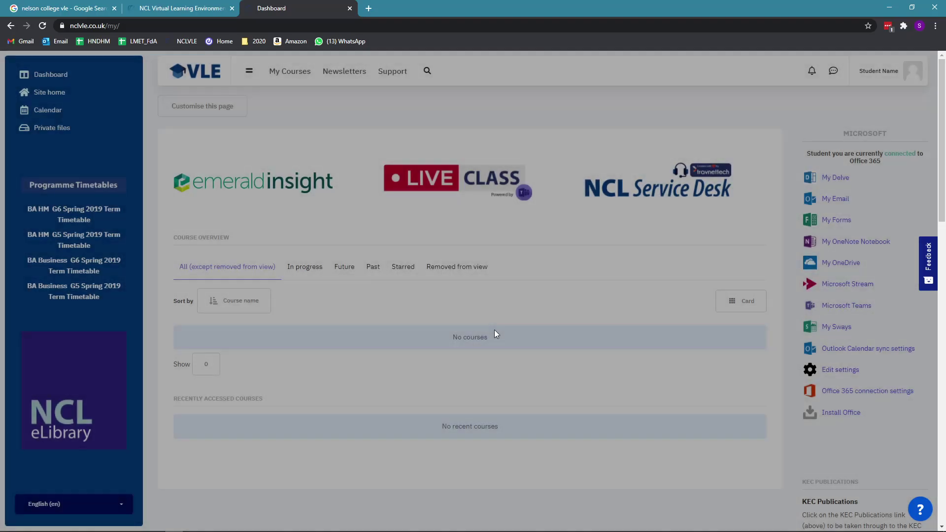
Step: Review the dashboard's Course overview, highlighting its 'No courses' message
scroll(516, 275, down, 3)
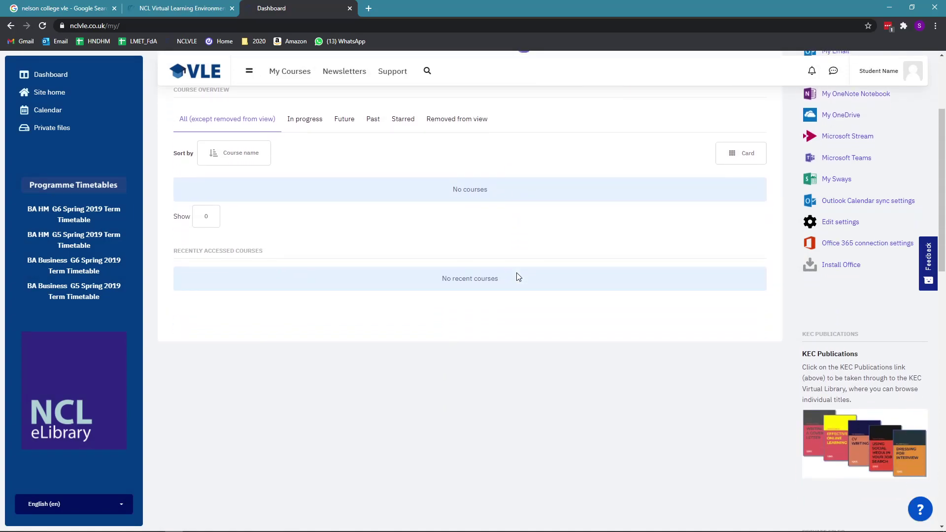
scroll(516, 274, up, 2)
drag(450, 294, 496, 292)
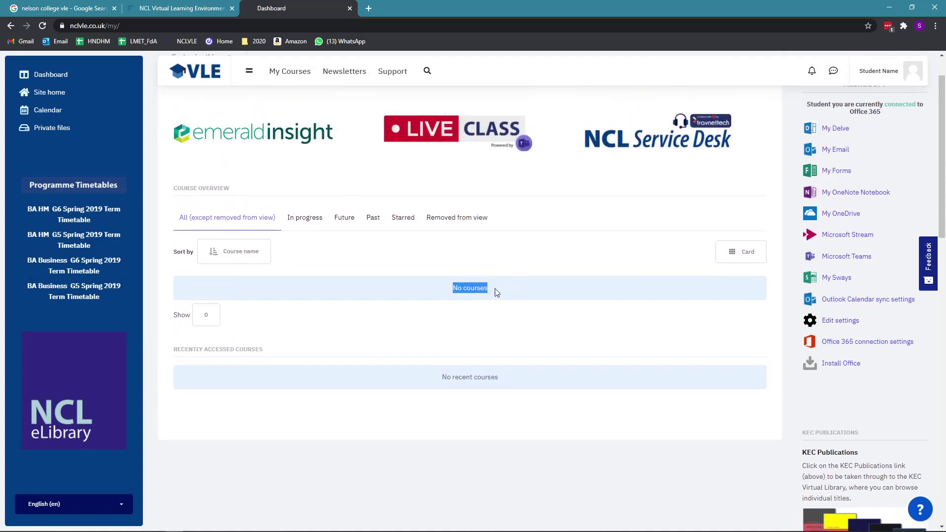
click(478, 308)
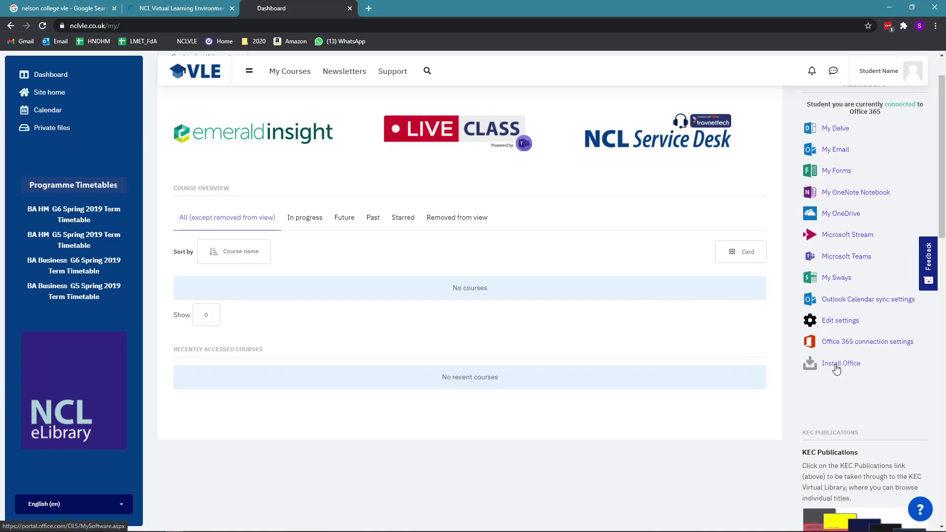
click(831, 152)
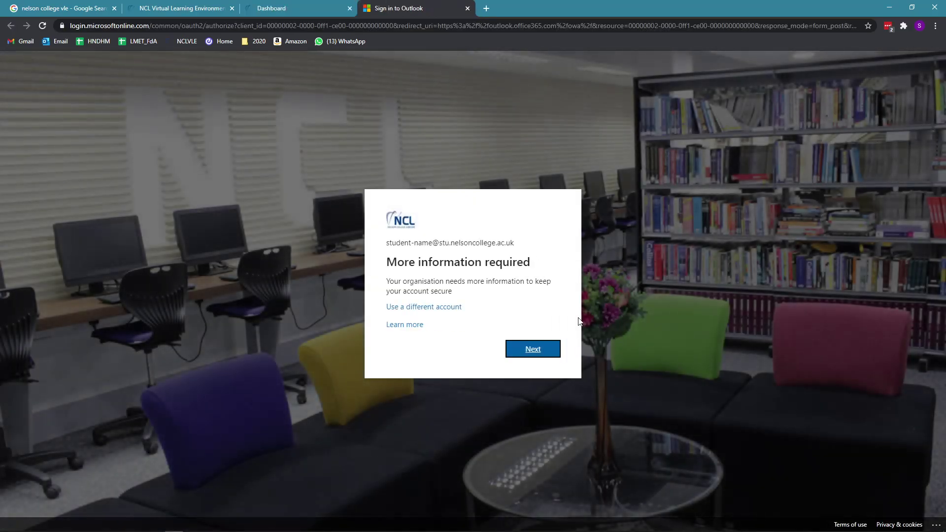
click(540, 347)
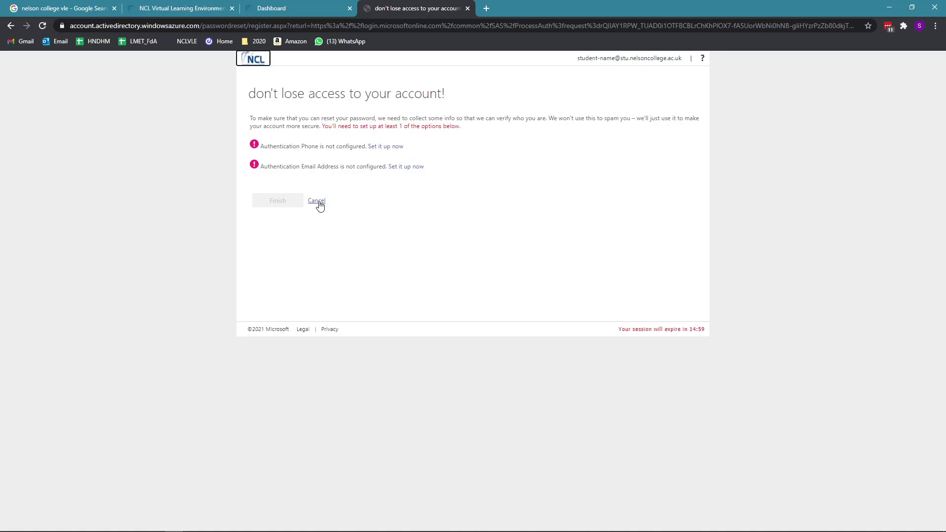
click(316, 200)
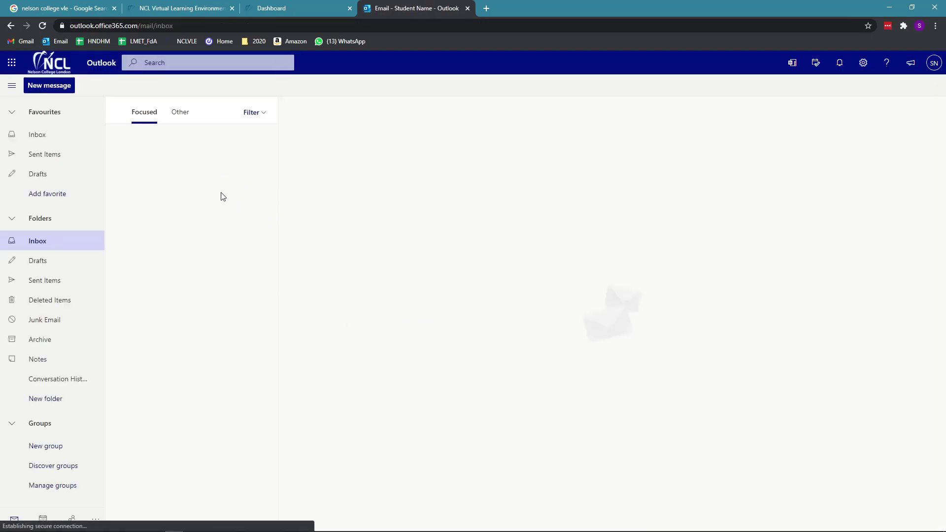
middle_click(403, 7)
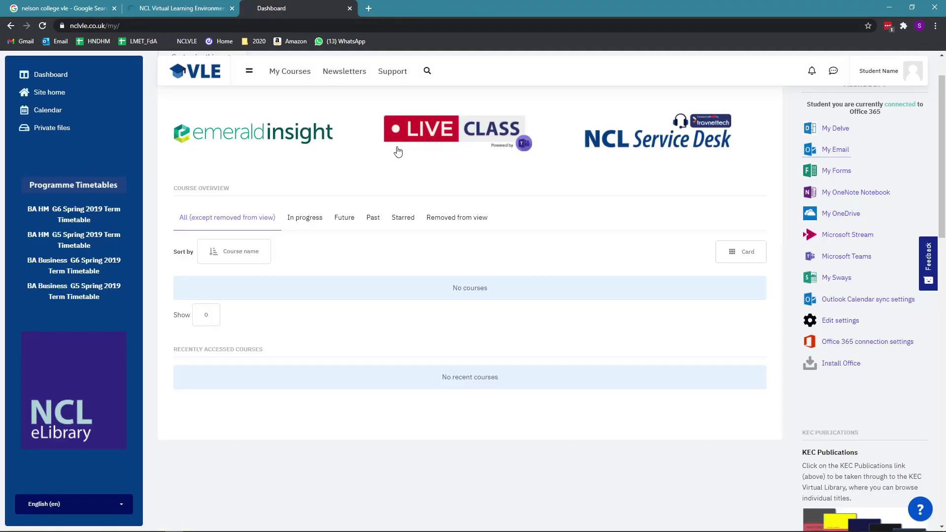